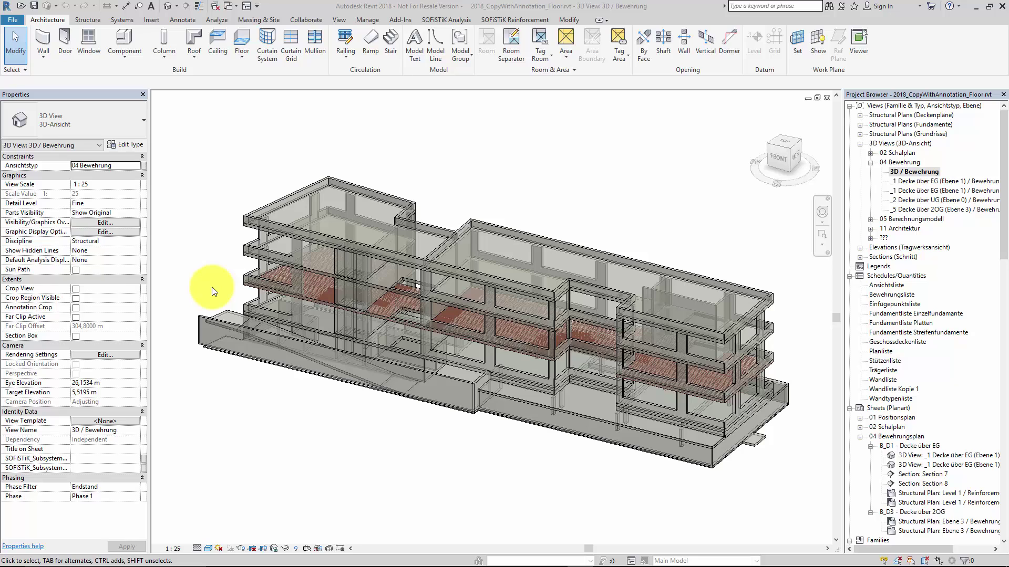
# - Select the Ebene 2 floor slab in the 3D / Bewehrung view to inspect its properties
pyautogui.click(247, 255)
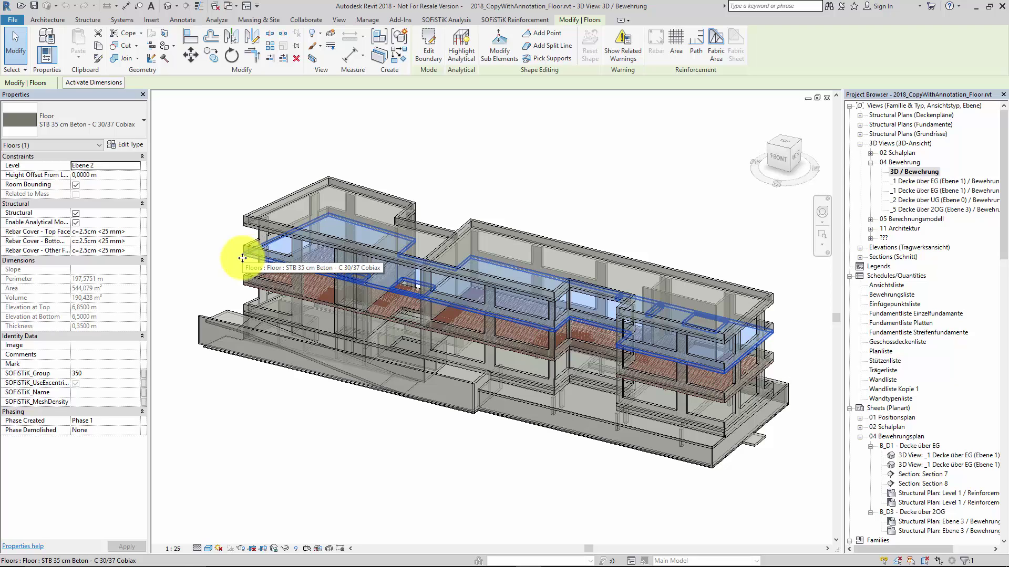
# - Open sheet B_D1 - Decke über EG and activate its Section 7 viewport for editing
pyautogui.doubleClick(903, 446)
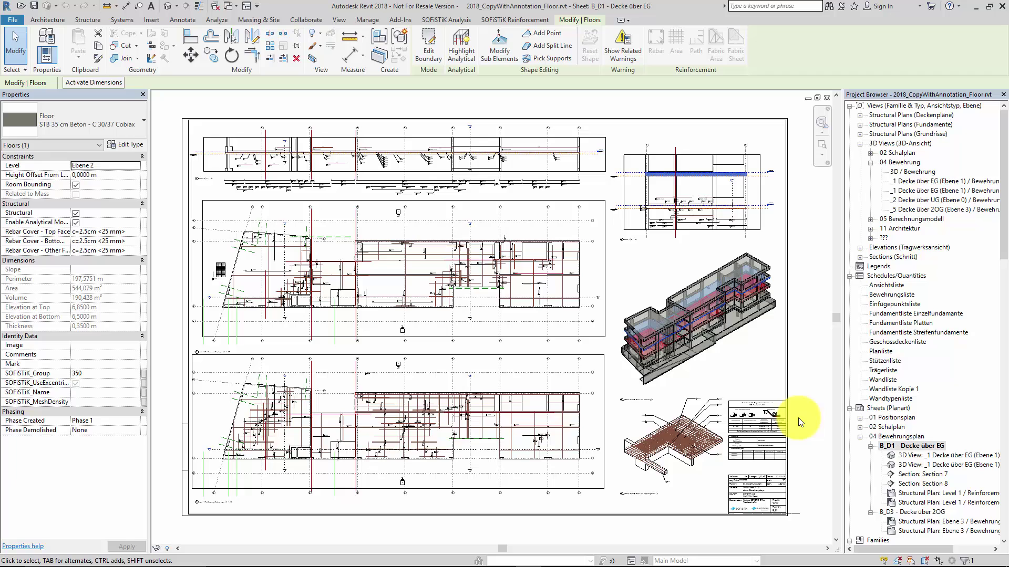
pyautogui.scroll(3, 726, 165)
pyautogui.scroll(5, 726, 165)
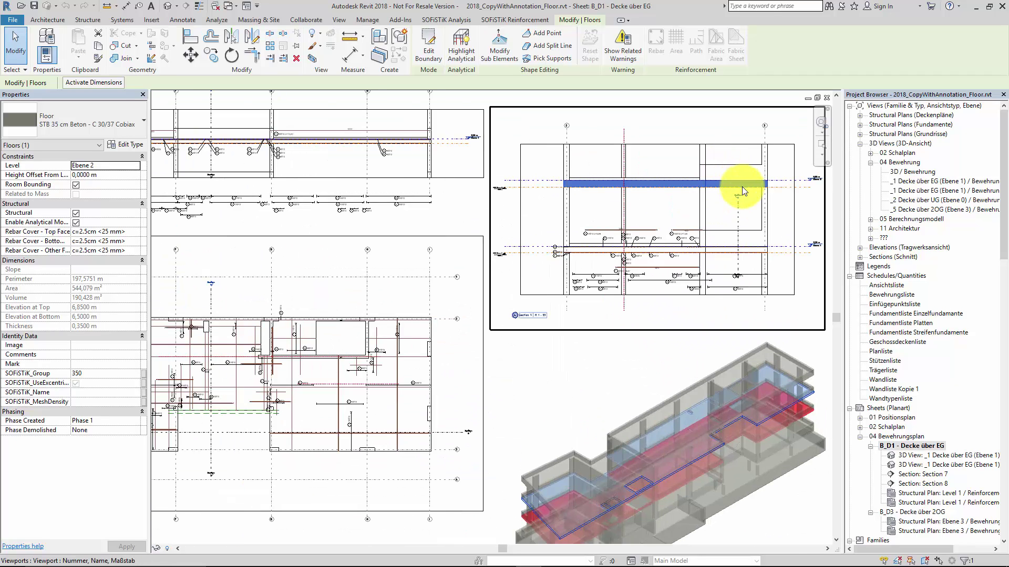
pyautogui.click(573, 237)
pyautogui.click(572, 237)
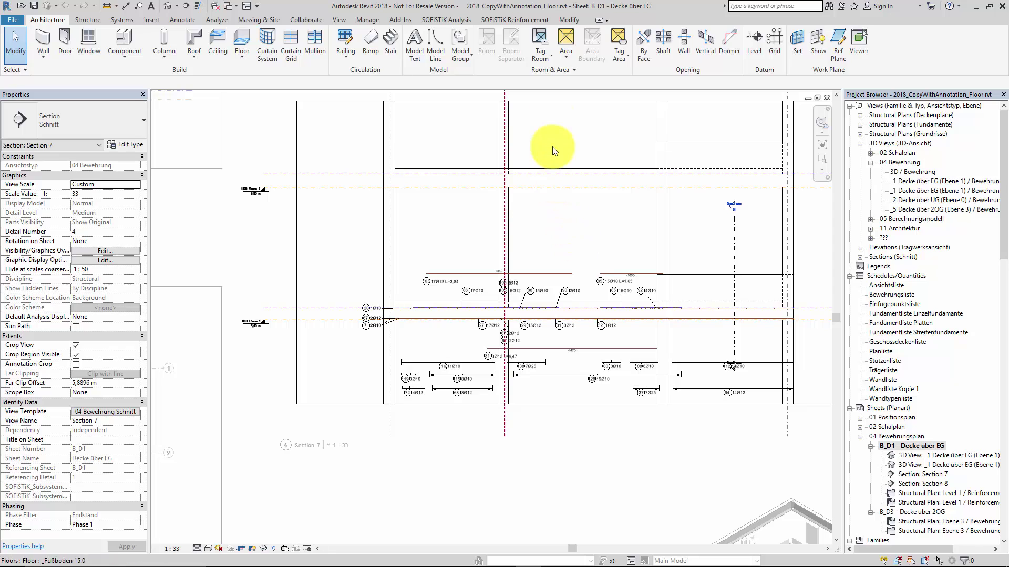
# - Place a 105 bar end symbol on the top slab rebar, with its label above the bar
pyautogui.click(536, 21)
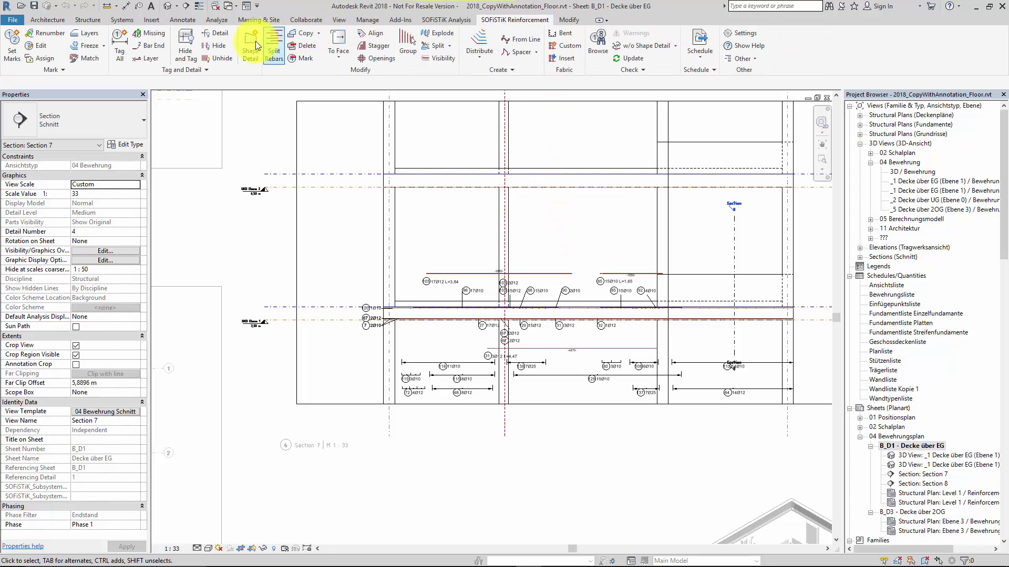
pyautogui.click(232, 46)
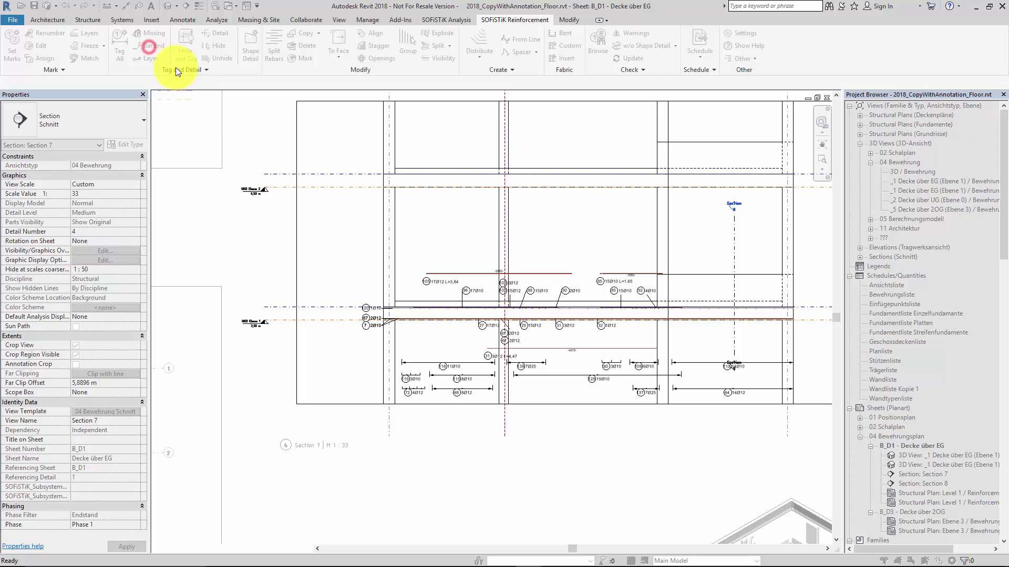
pyautogui.click(428, 310)
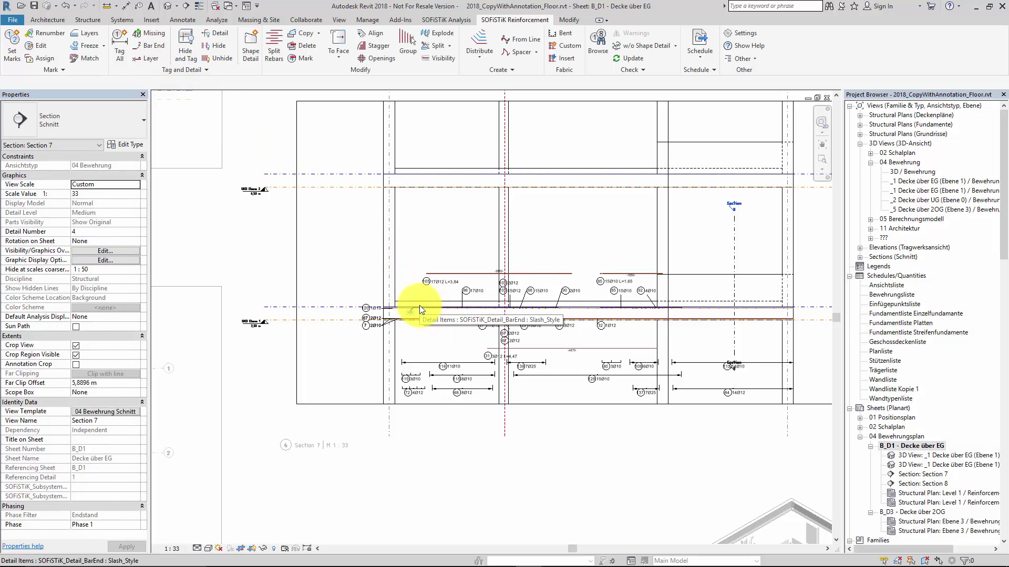
pyautogui.scroll(4, 419, 305)
pyautogui.scroll(2, 419, 305)
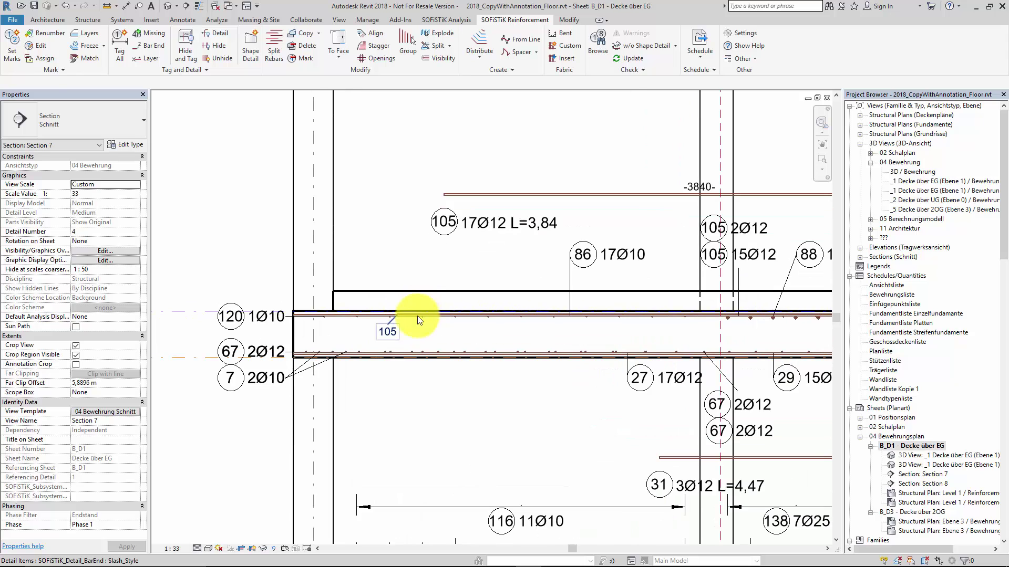
pyautogui.moveTo(387, 331); pyautogui.dragTo(387, 298)
pyautogui.click(344, 282)
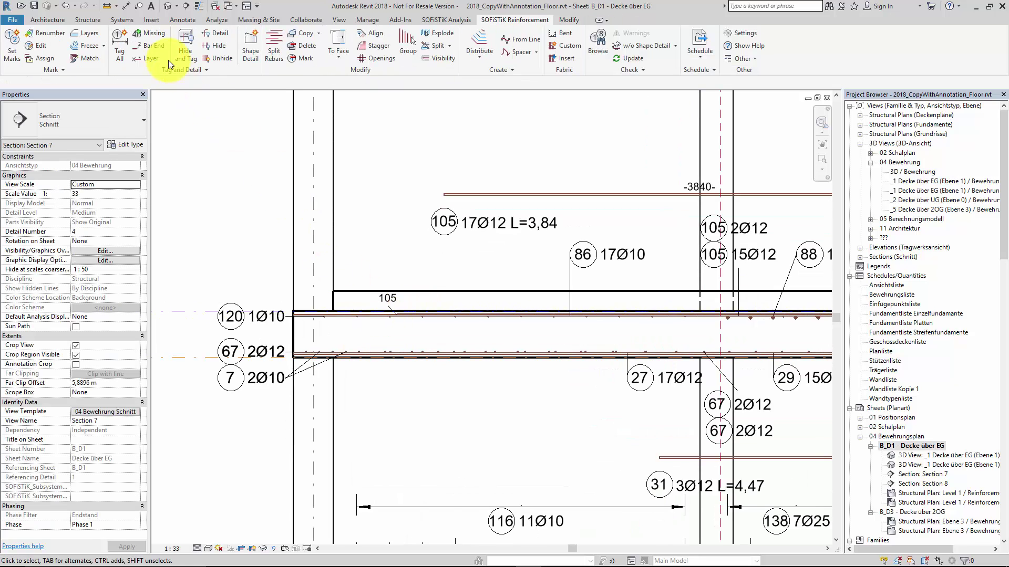
pyautogui.click(145, 43)
pyautogui.scroll(-2, 293, 244)
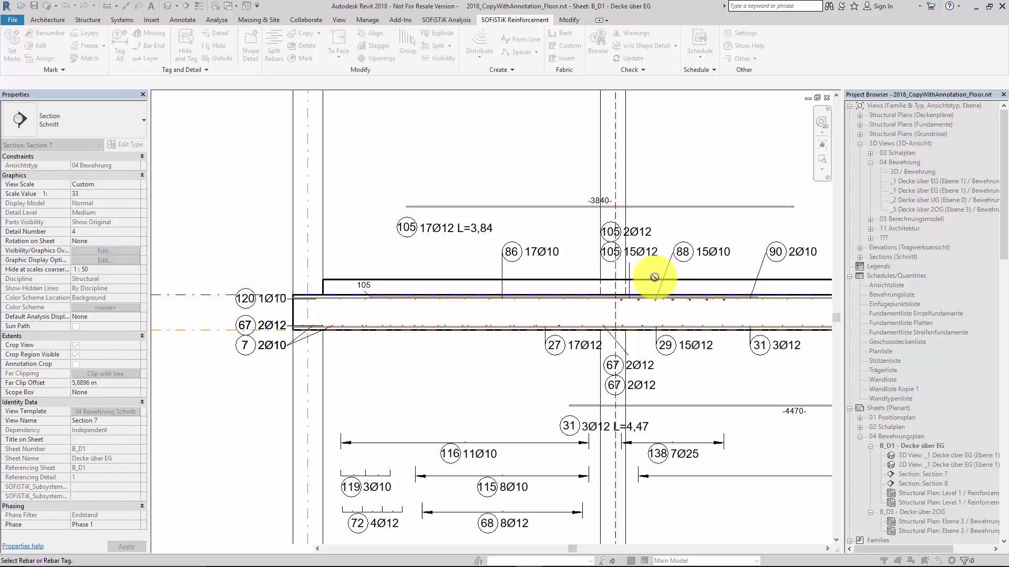
# - Add a second 105 bar end at the rebar's right end in Arrow_Style, label flipped below
pyautogui.click(722, 295)
pyautogui.click(740, 310)
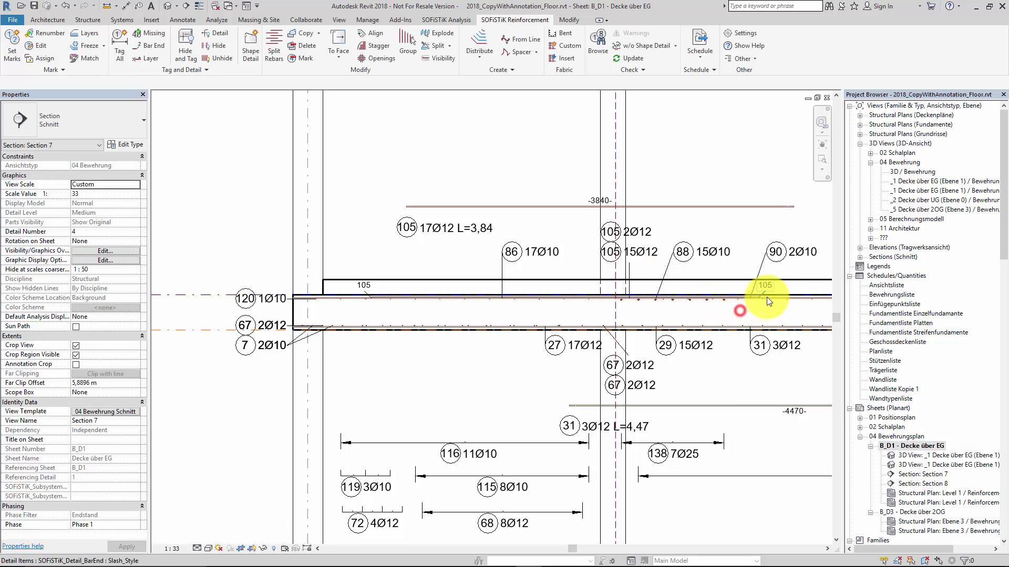
pyautogui.click(764, 292)
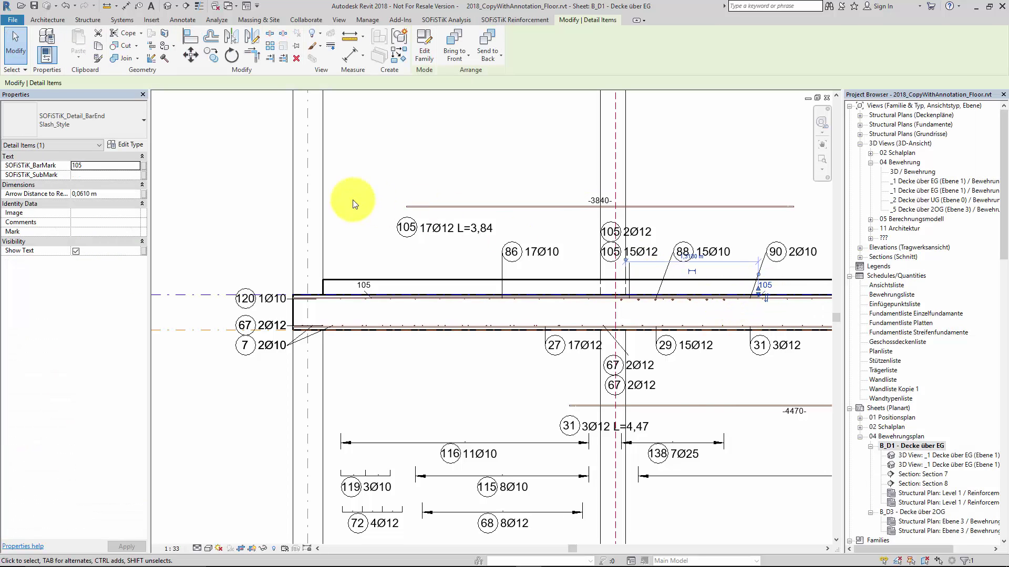
pyautogui.click(101, 123)
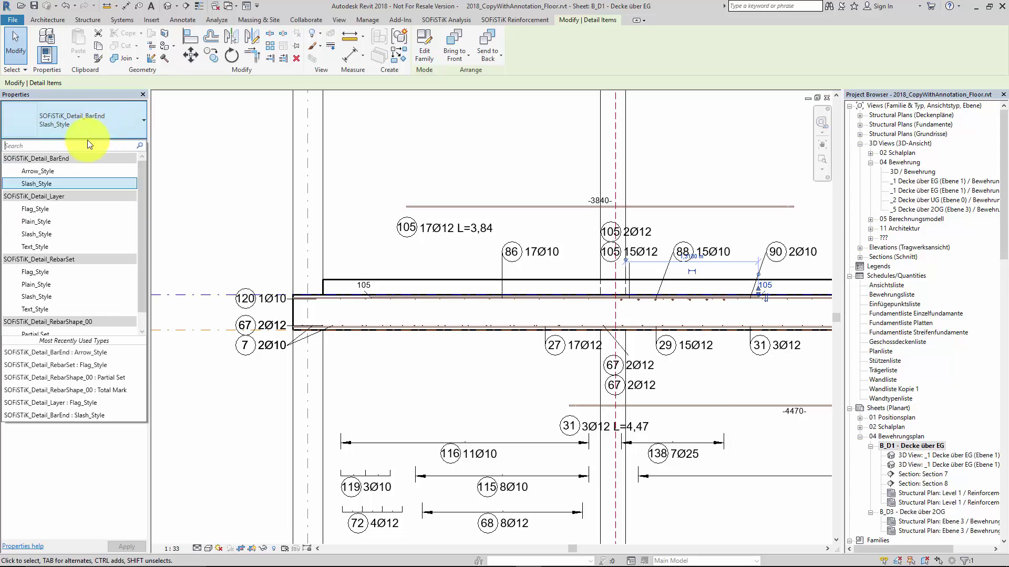
pyautogui.click(47, 171)
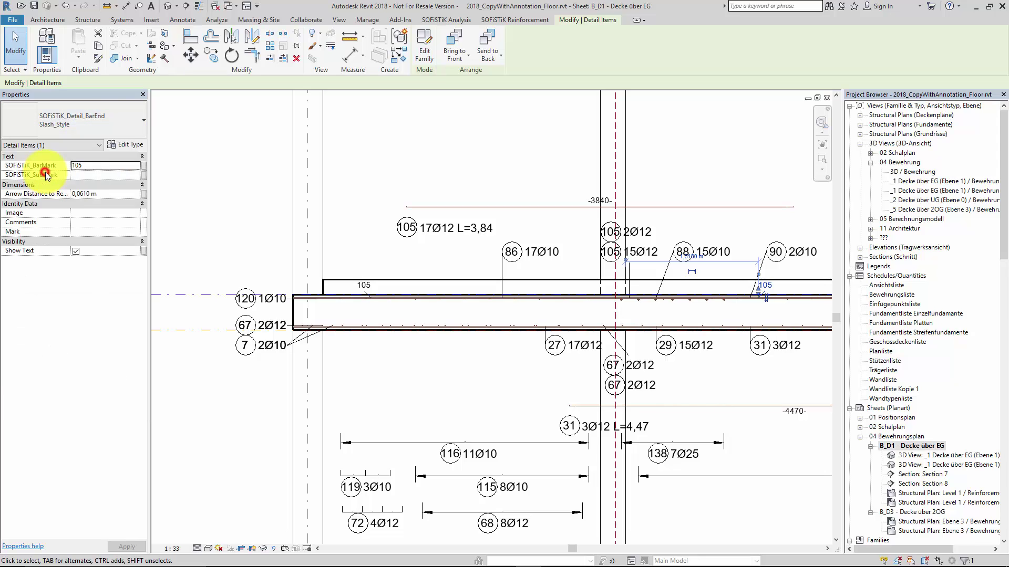
pyautogui.click(766, 299)
pyautogui.scroll(2, 765, 301)
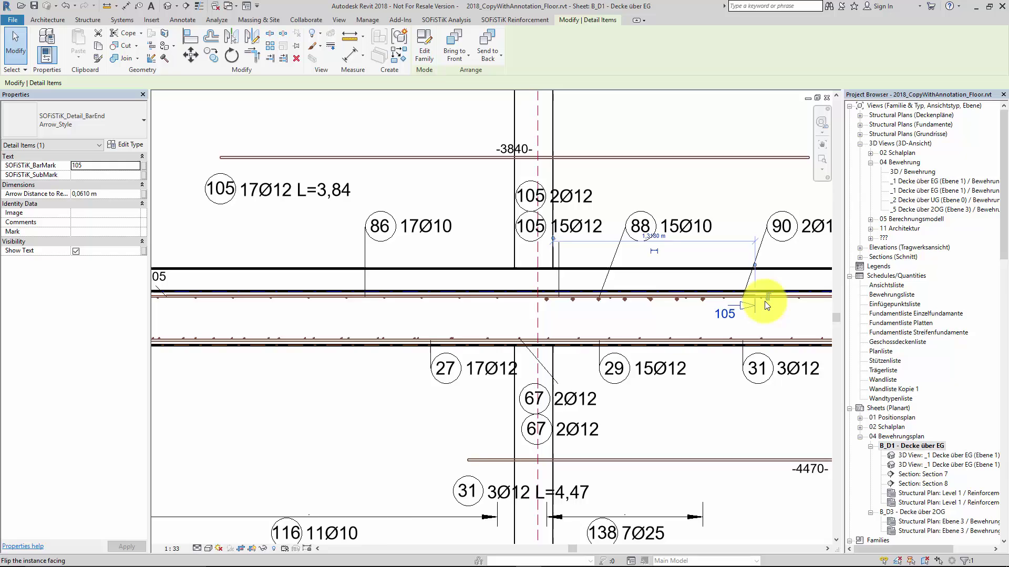
pyautogui.scroll(2, 765, 300)
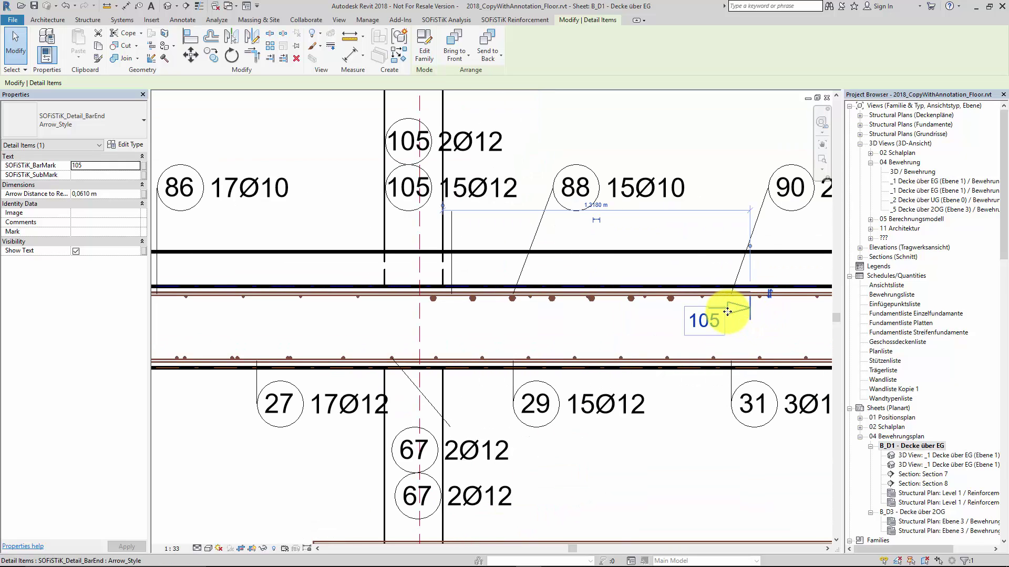
pyautogui.press('Escape')
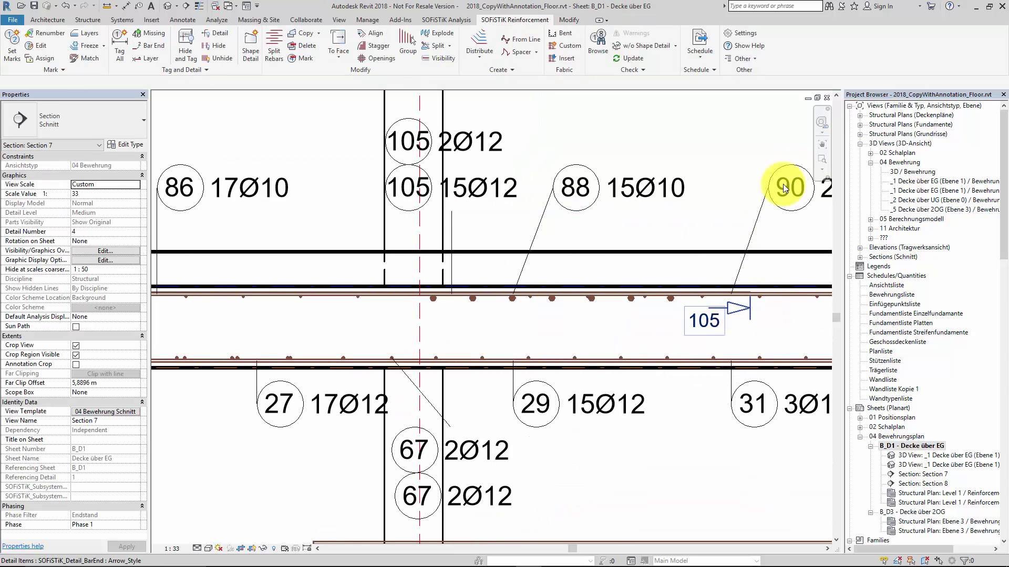
# - Fit the B_D1 sheet, exit Section 7, and activate the Level 1 reinforcement plan viewport
pyautogui.click(821, 159)
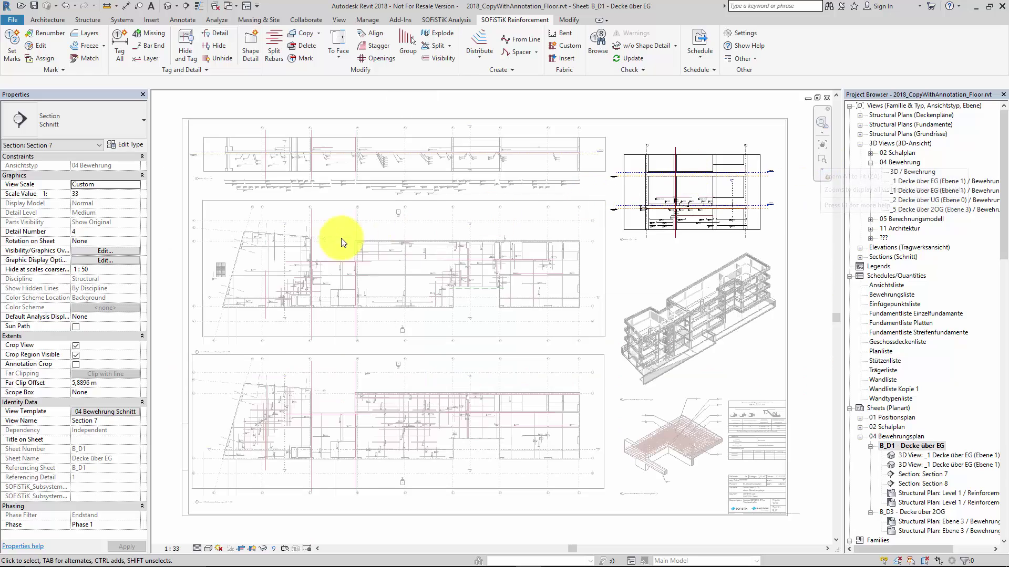
pyautogui.click(326, 251)
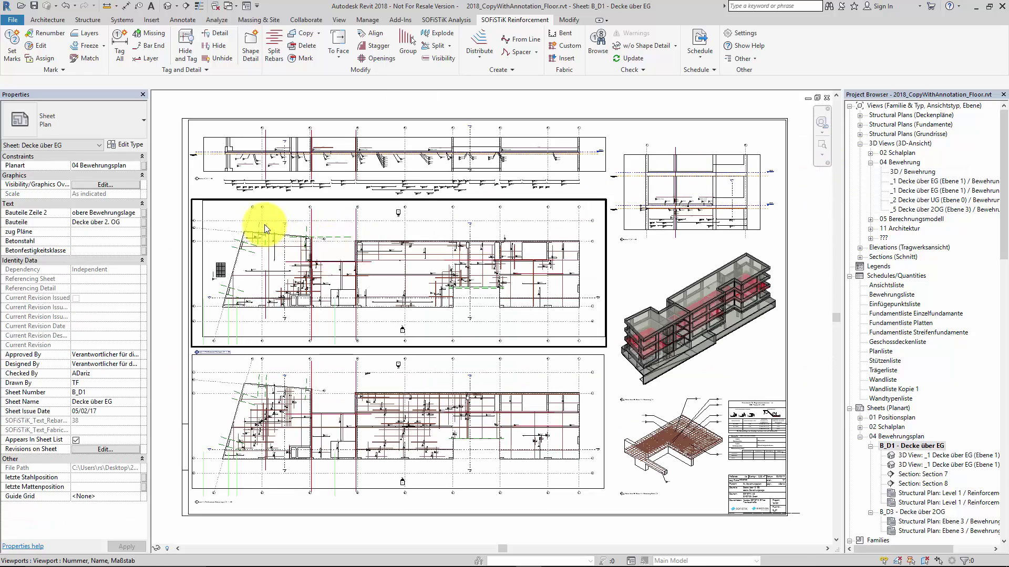
pyautogui.scroll(2, 240, 219)
pyautogui.scroll(3, 242, 221)
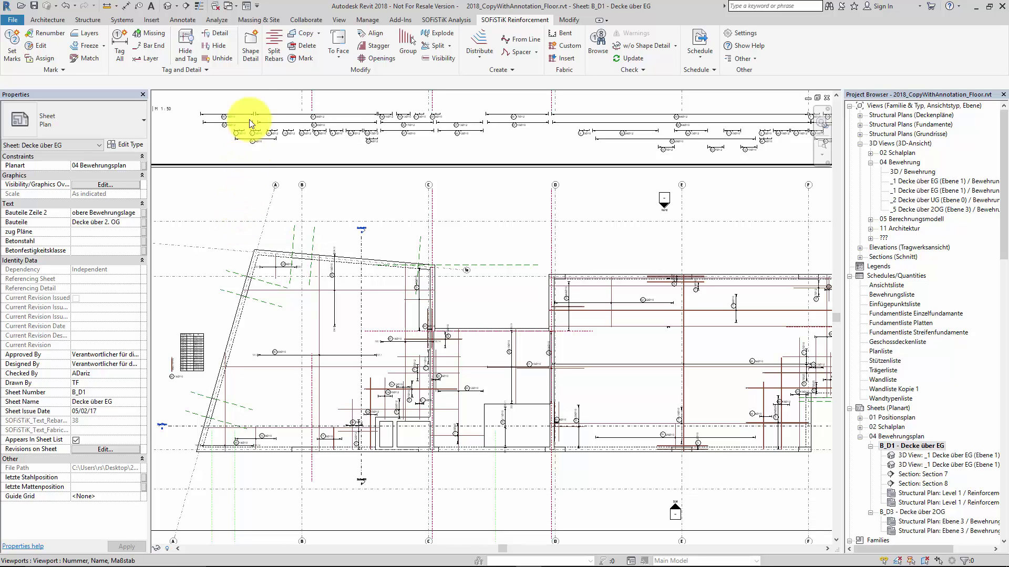
pyautogui.click(255, 45)
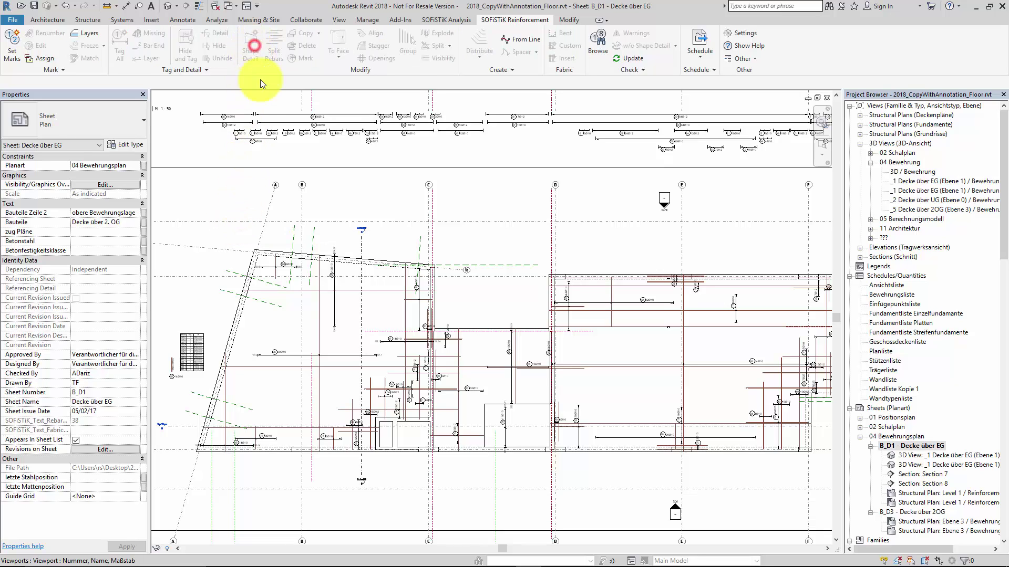
pyautogui.click(284, 283)
pyautogui.doubleClick(277, 297)
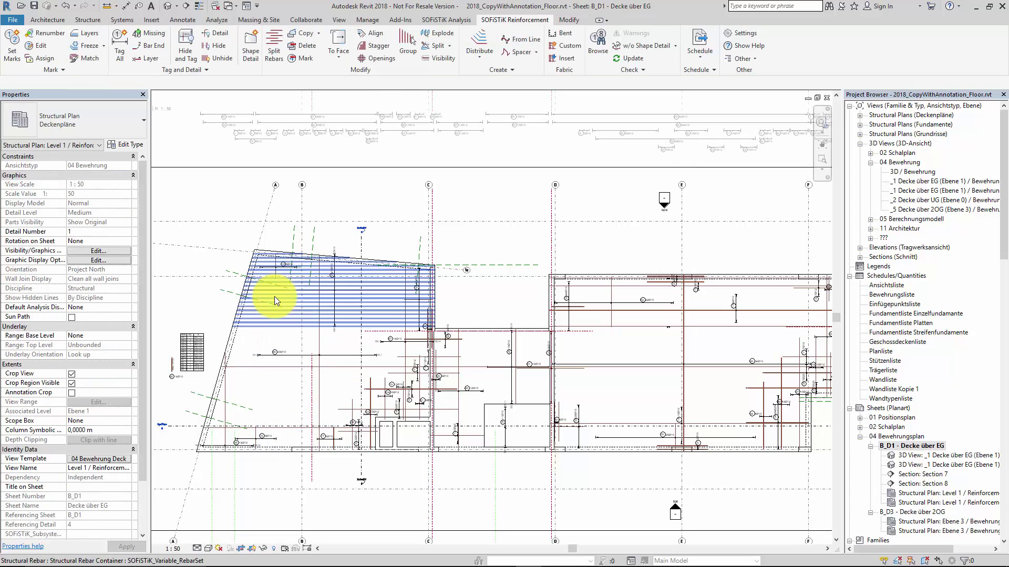
pyautogui.click(274, 296)
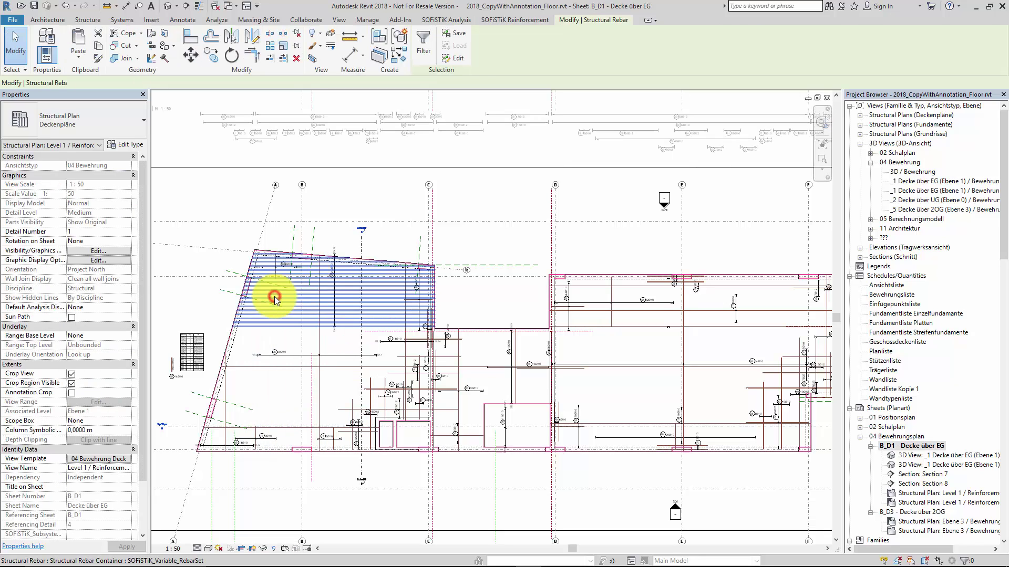
pyautogui.click(192, 231)
pyautogui.scroll(8, 184, 231)
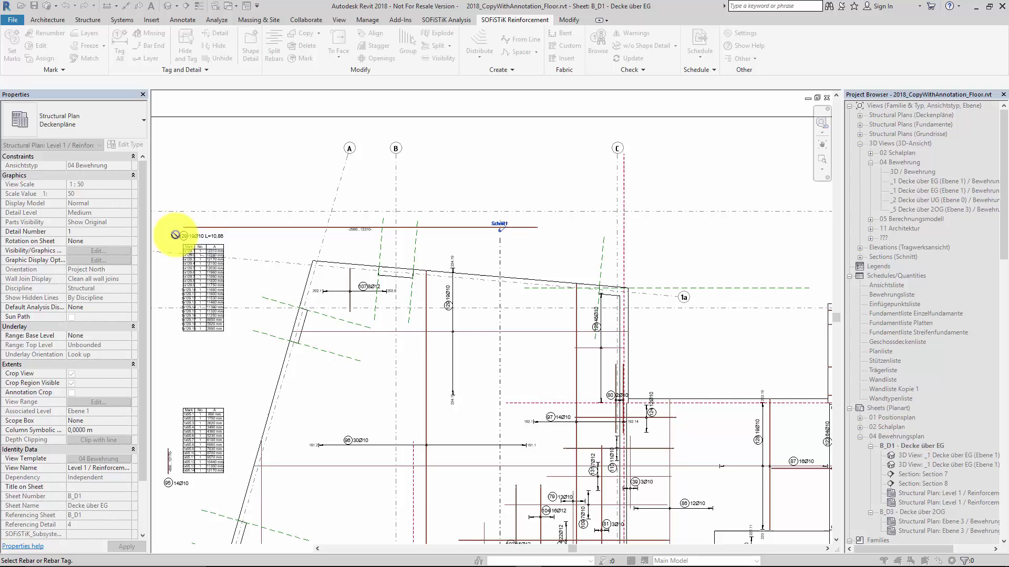
# - Set bar 129's segment-length table ColumnWidth_General to 0,0120 m, then fit the whole sheet
pyautogui.click(241, 258)
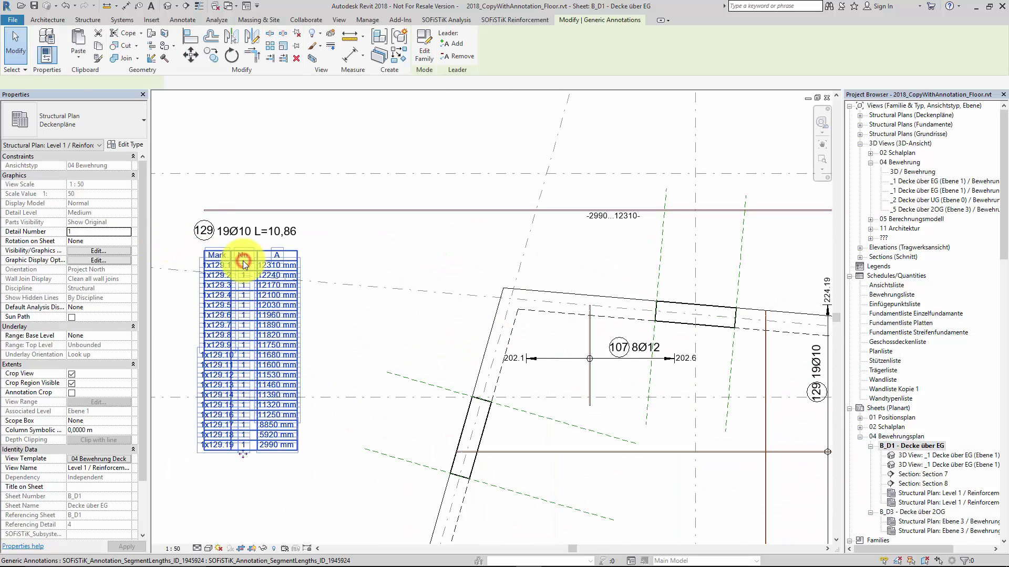
pyautogui.click(85, 166)
pyautogui.click(82, 166)
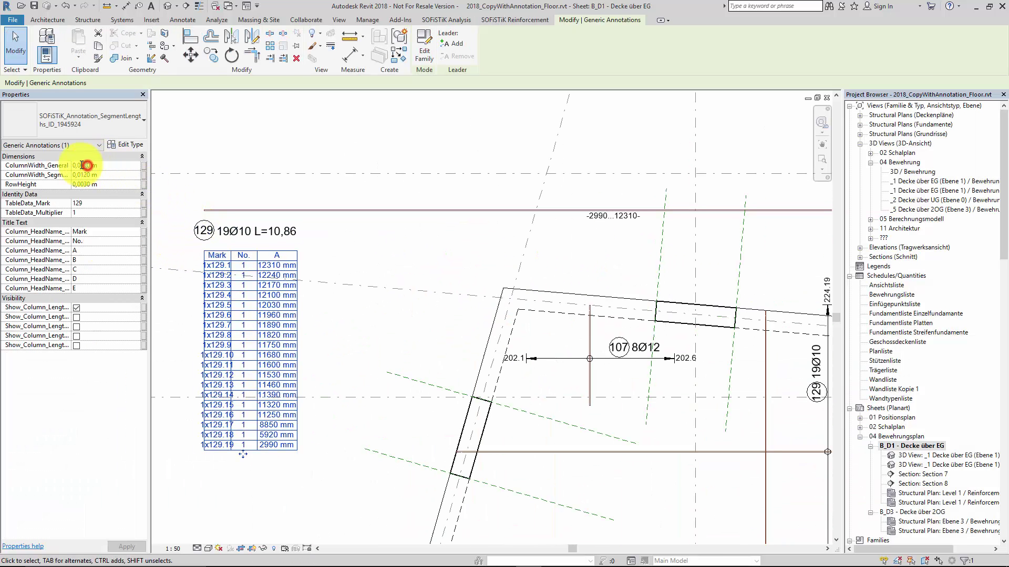
pyautogui.write('120')
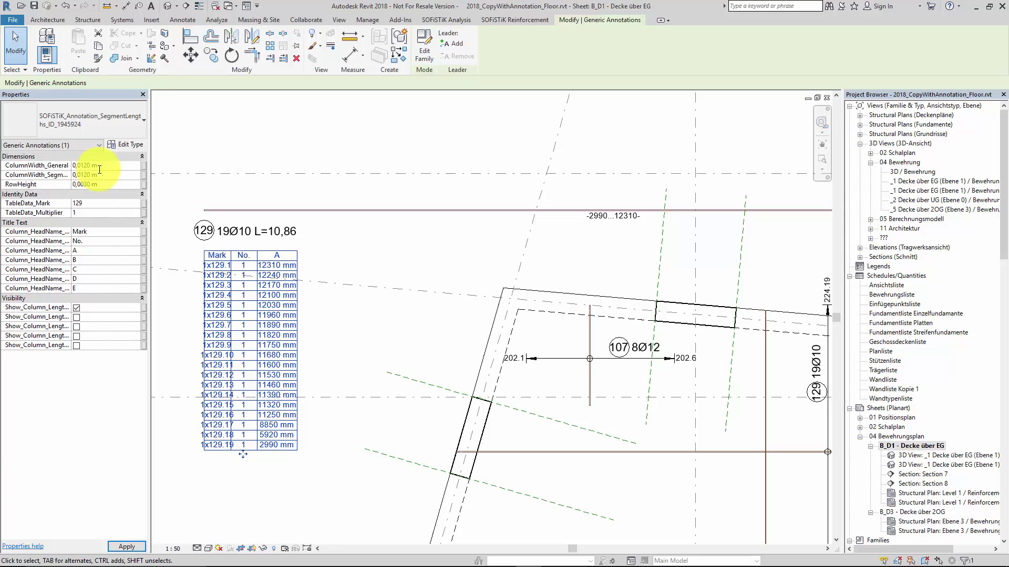
pyautogui.click(192, 202)
pyautogui.scroll(-2, 195, 191)
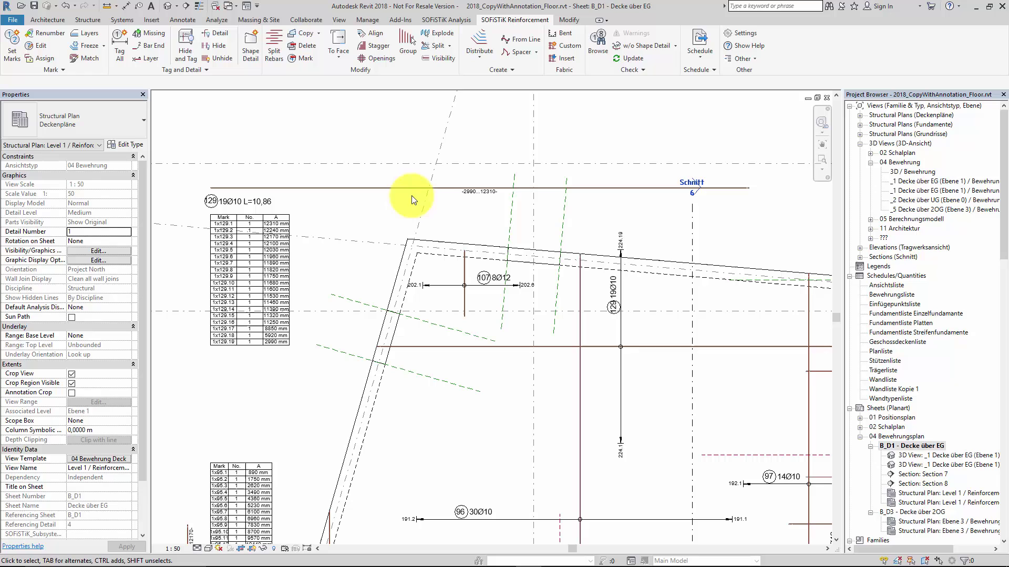
pyautogui.click(822, 158)
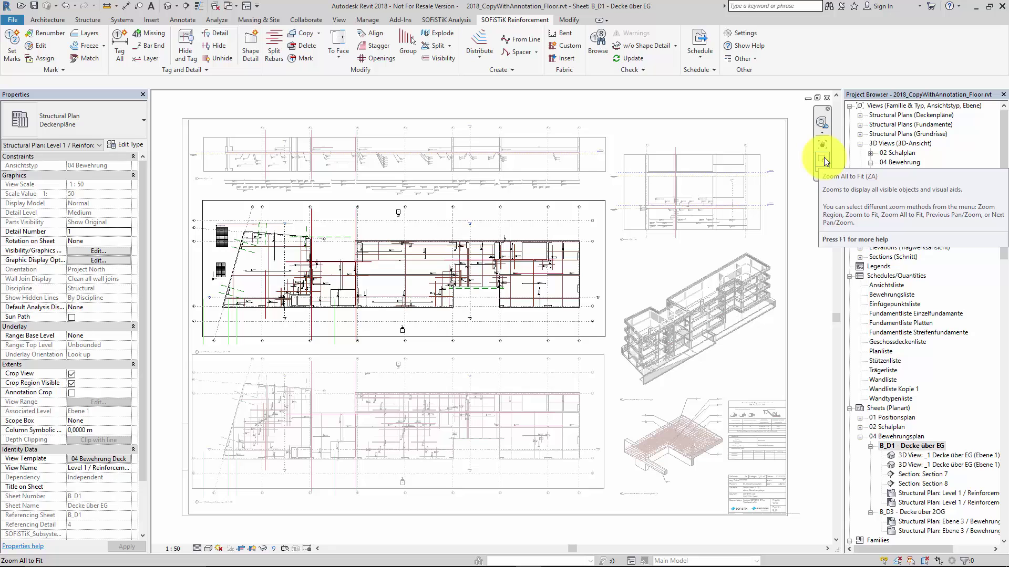
# - Tile the sheet beside the 3D view and start a SOFiSTiK Copy onto the Ebene 2 slab
pyautogui.press('w')
pyautogui.press('t')
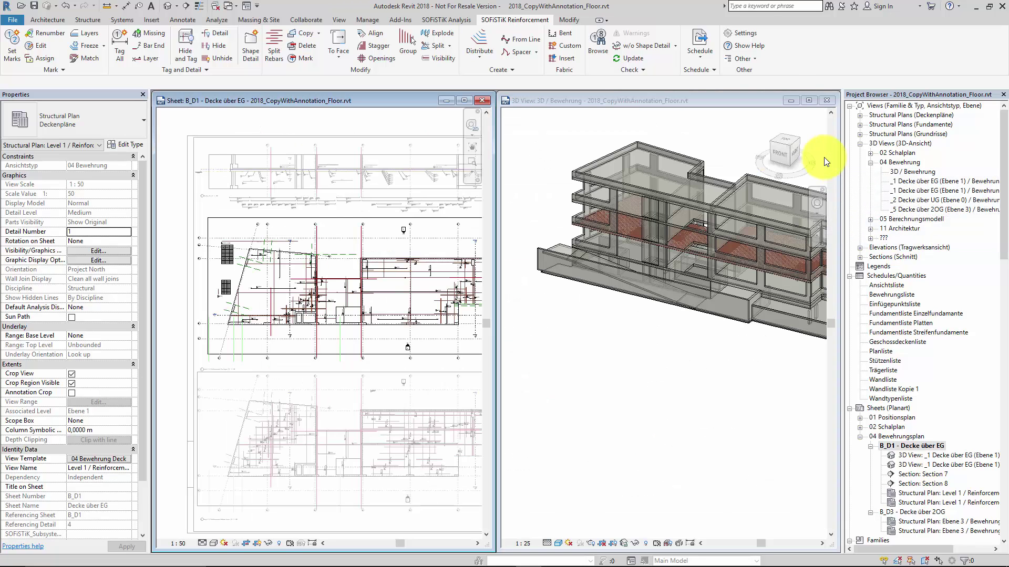
pyautogui.click(815, 224)
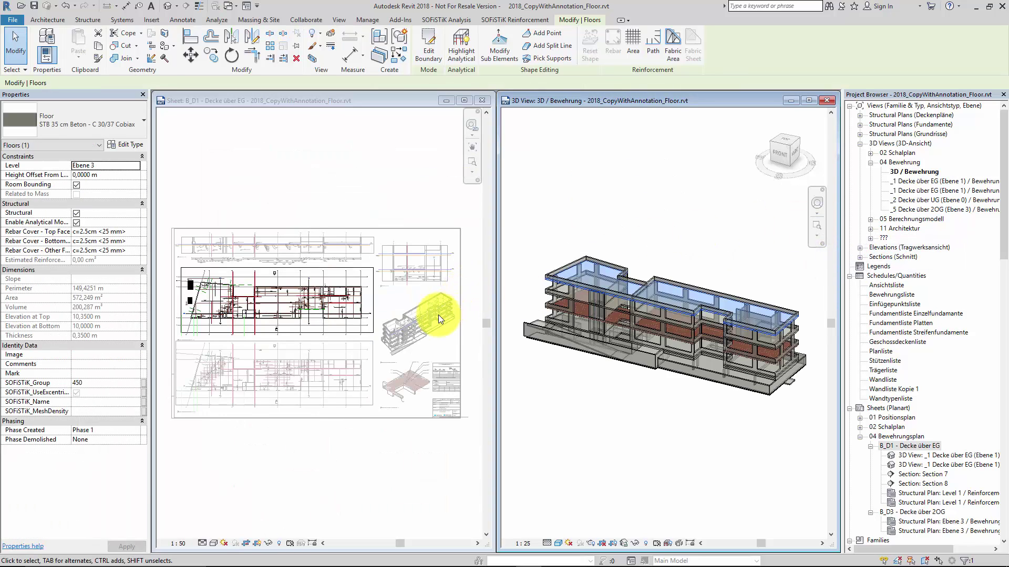
pyautogui.click(506, 20)
pyautogui.press('Escape')
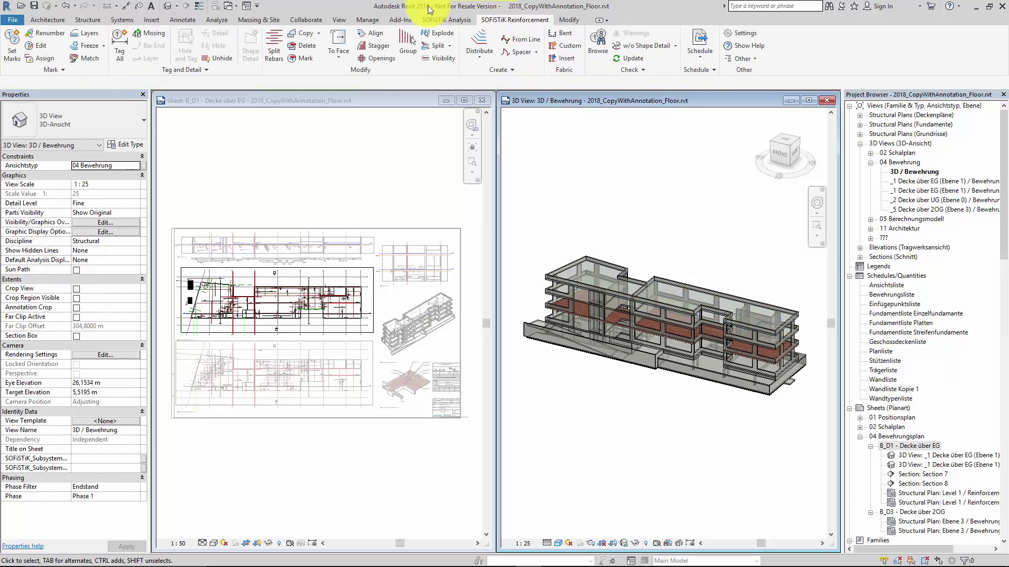
pyautogui.click(298, 34)
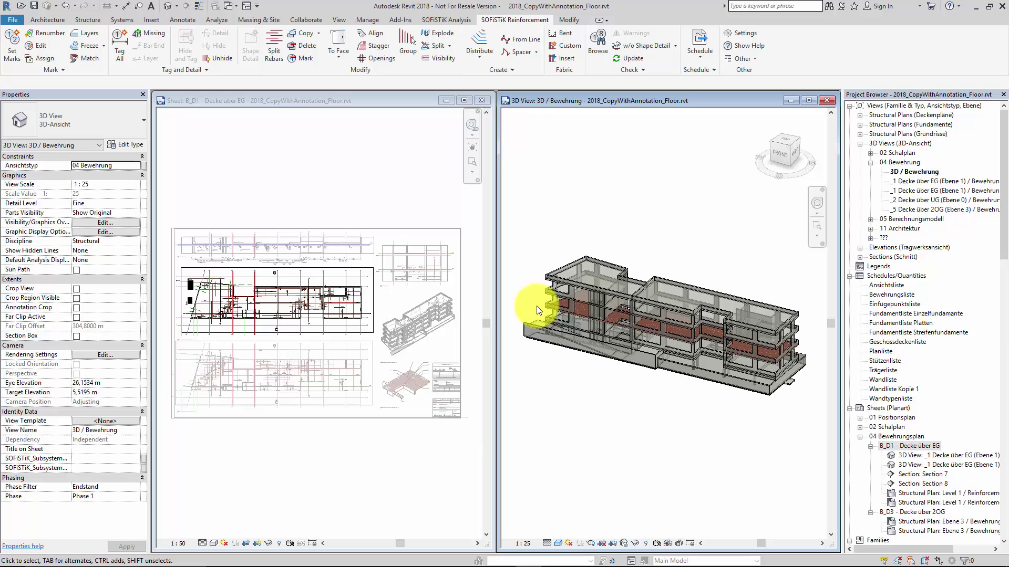
pyautogui.click(544, 307)
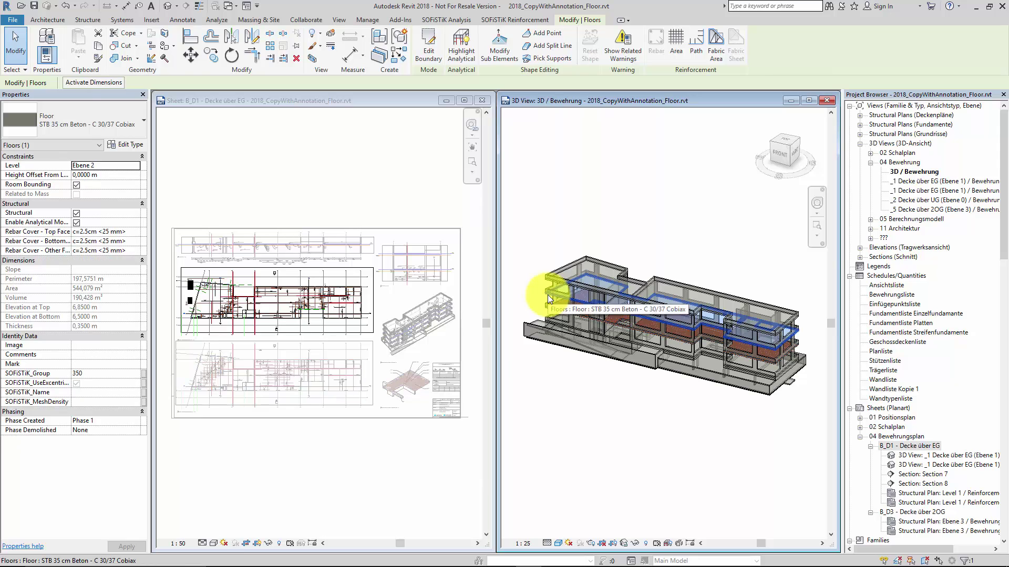
# - Position the SOFiSTiK: Paste dialog over the 3D view and keep Create New for the first plan
pyautogui.click(548, 297)
pyautogui.moveTo(266, 131); pyautogui.dragTo(341, 129)
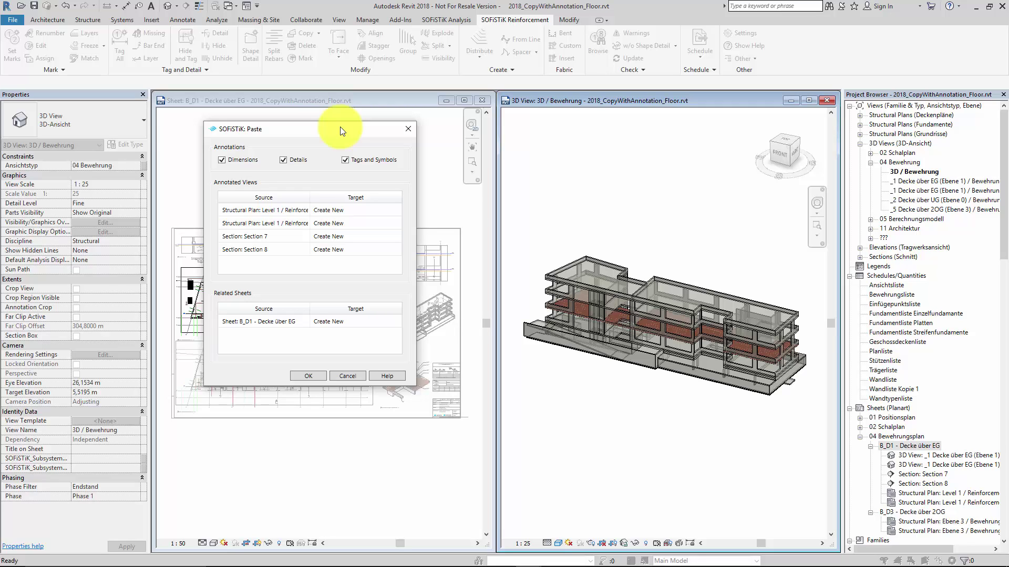
pyautogui.moveTo(343, 130); pyautogui.dragTo(670, 174)
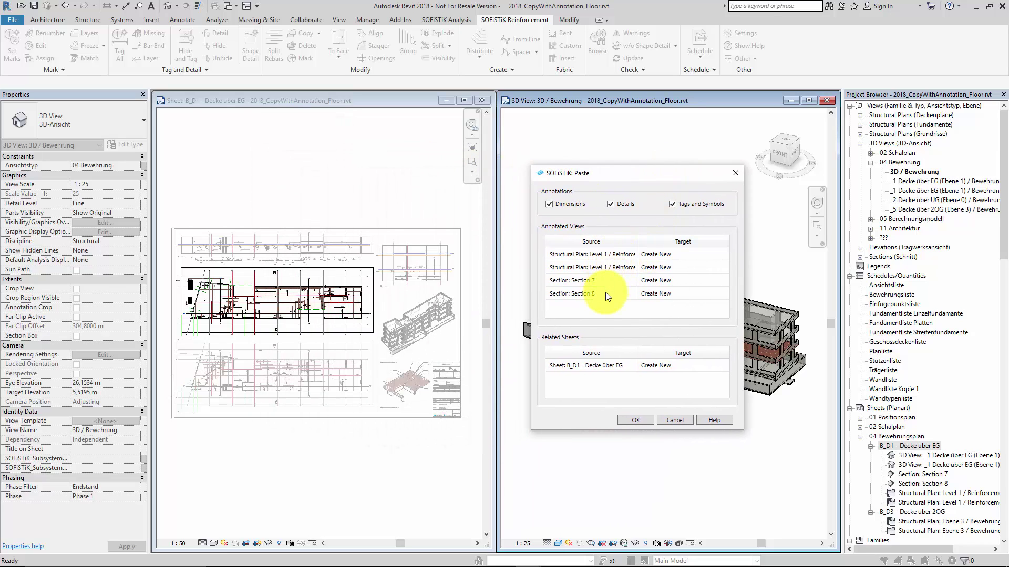
pyautogui.click(667, 254)
pyautogui.click(678, 254)
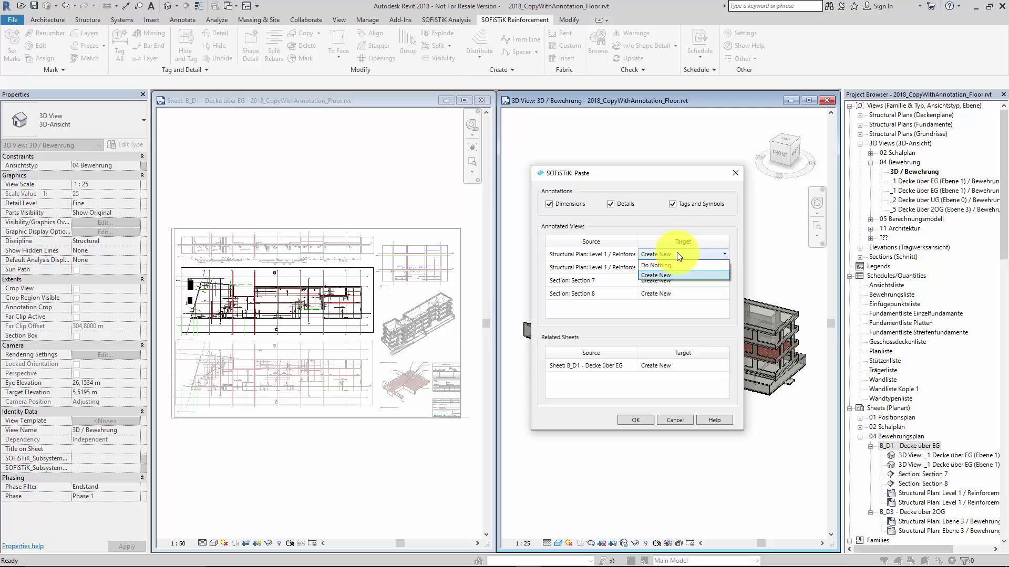
pyautogui.click(676, 253)
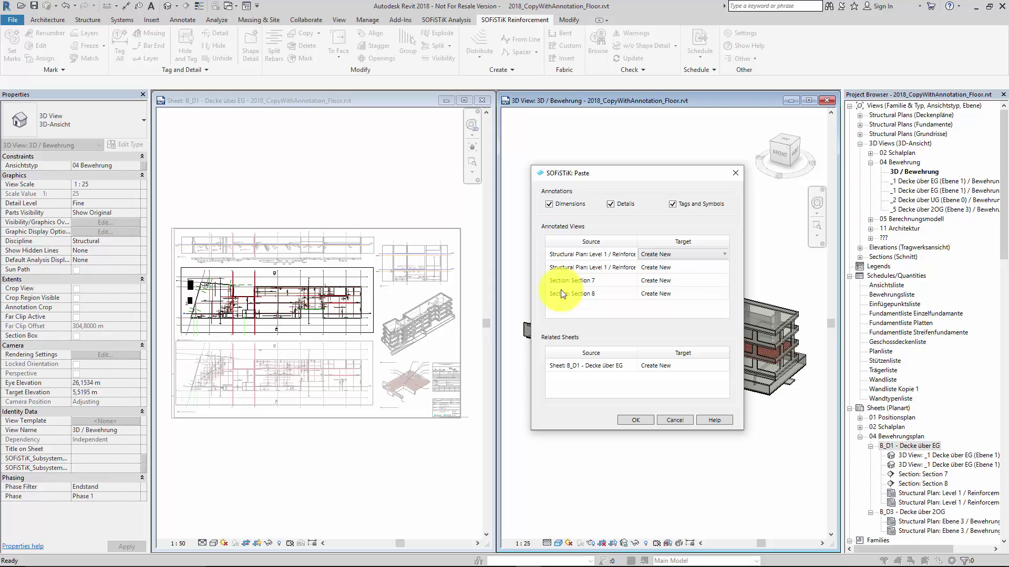
# - Set Section 7's target to Paste into Section 7, leaving the sheet as Create New
pyautogui.click(717, 281)
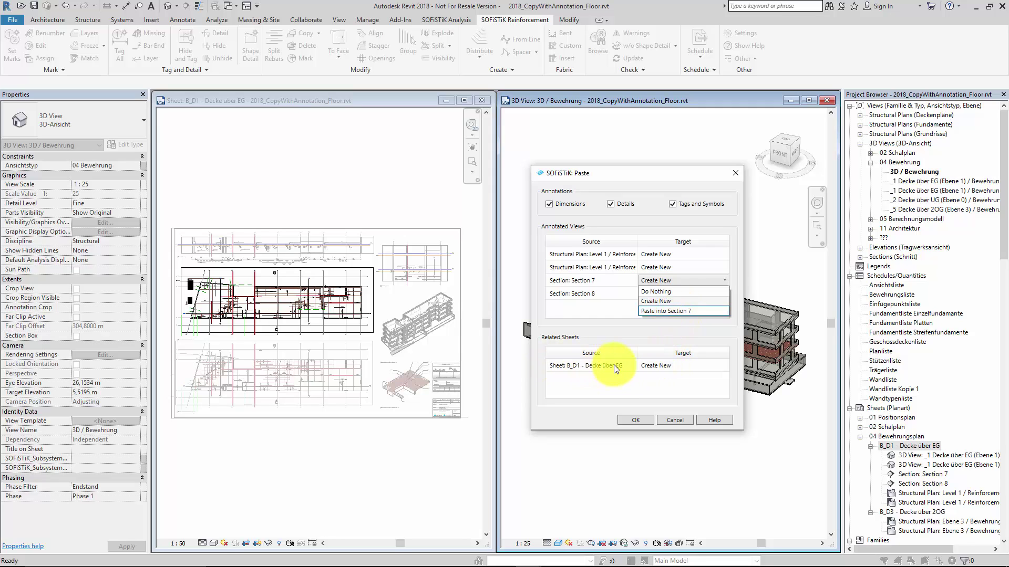
pyautogui.click(680, 368)
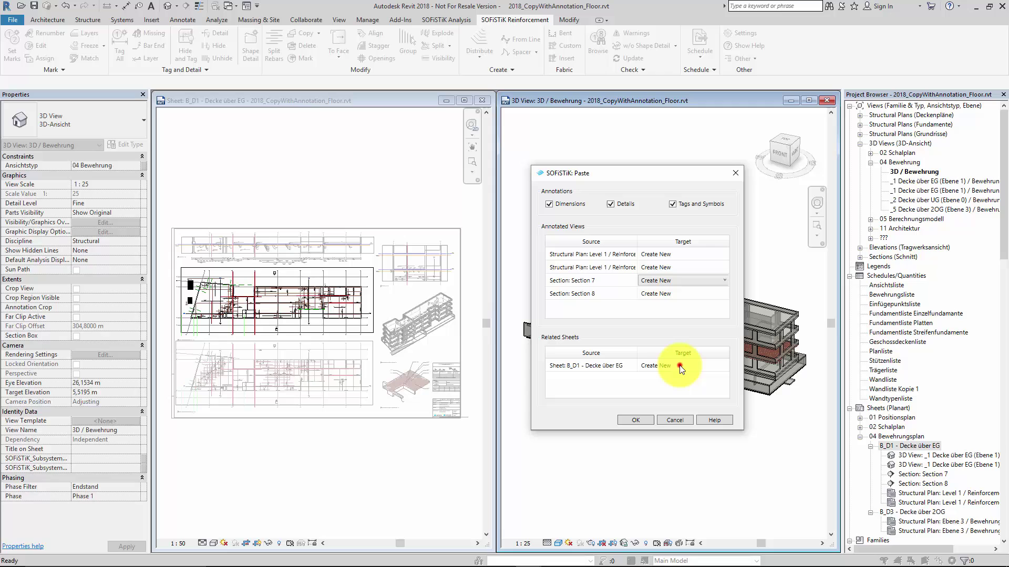
pyautogui.click(679, 366)
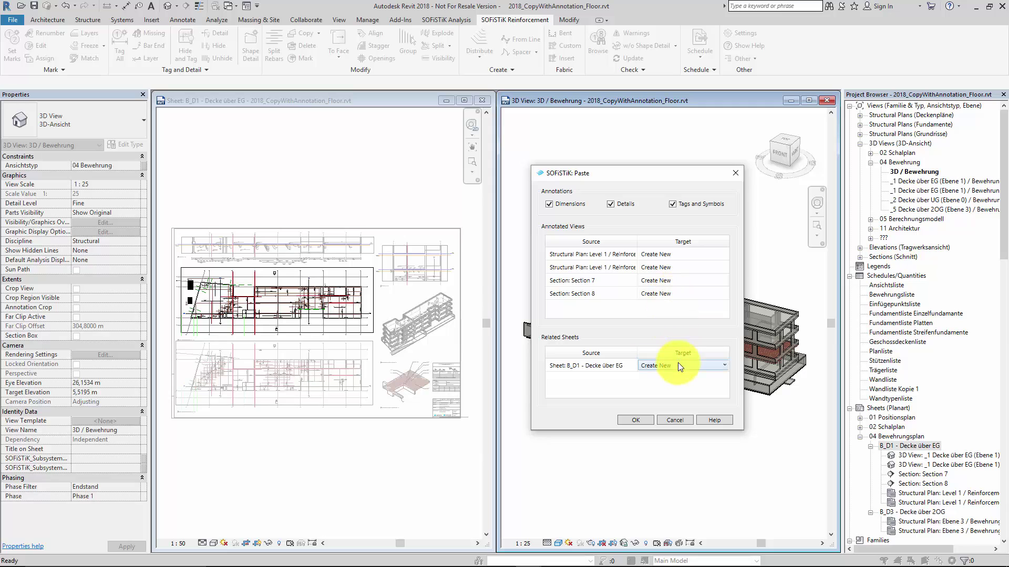
pyautogui.click(681, 236)
pyautogui.click(680, 284)
pyautogui.click(712, 282)
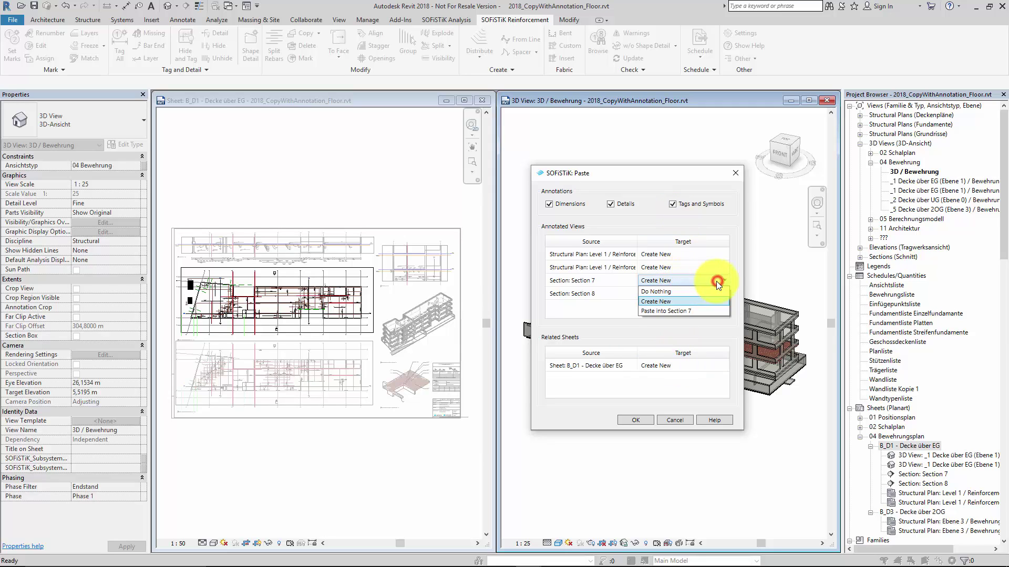
pyautogui.click(676, 313)
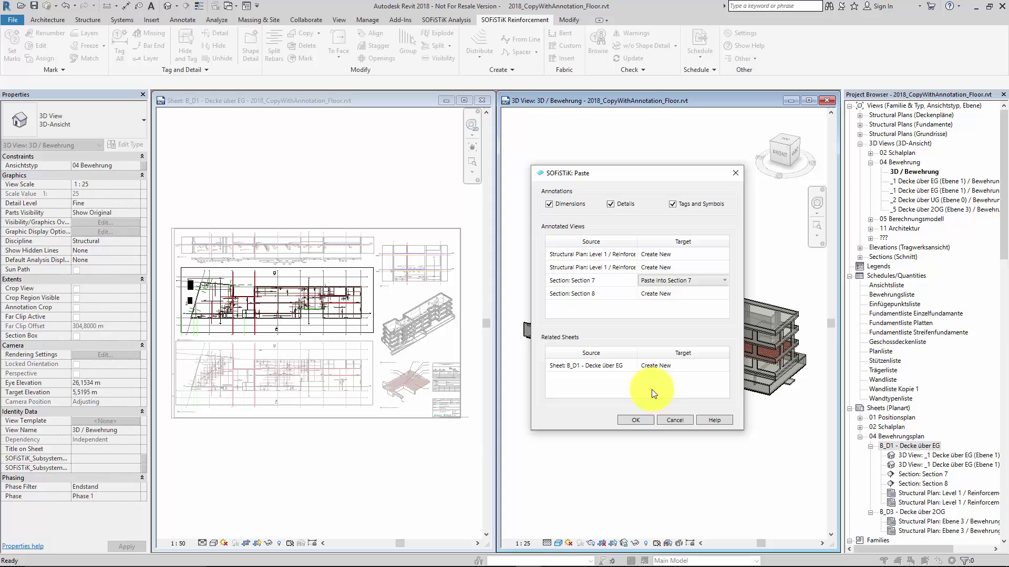
# - Confirm the paste with OK, generating sheet B_D1-SCopy-1 and the SCopy-1 views
pyautogui.click(637, 422)
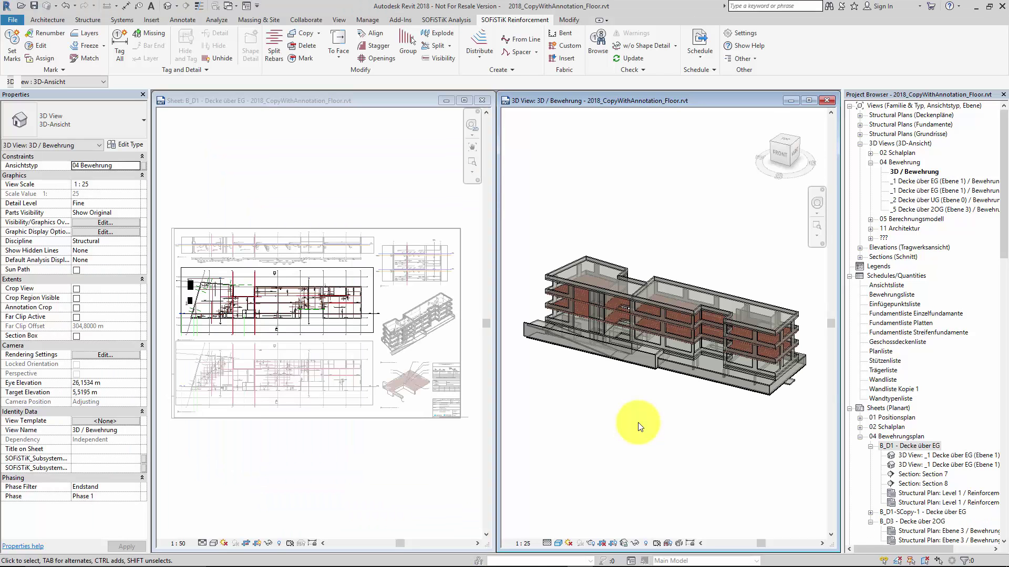
pyautogui.click(461, 99)
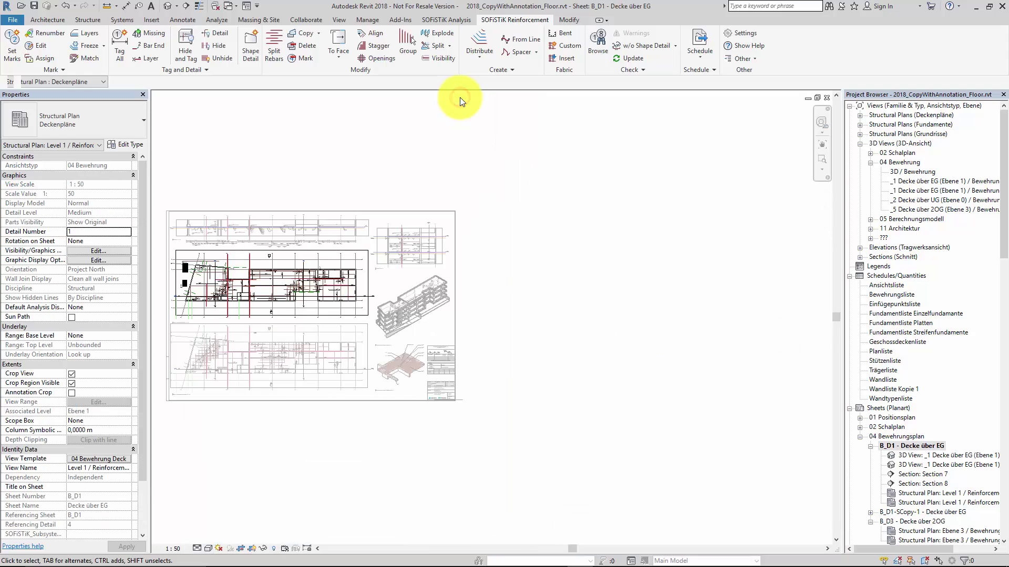
pyautogui.scroll(5, 392, 237)
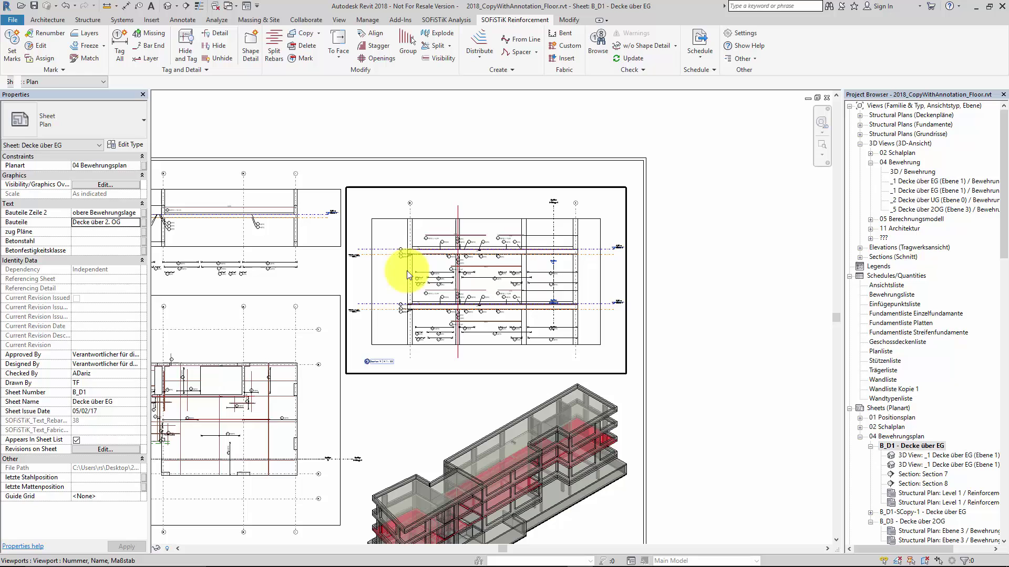
pyautogui.scroll(2, 482, 231)
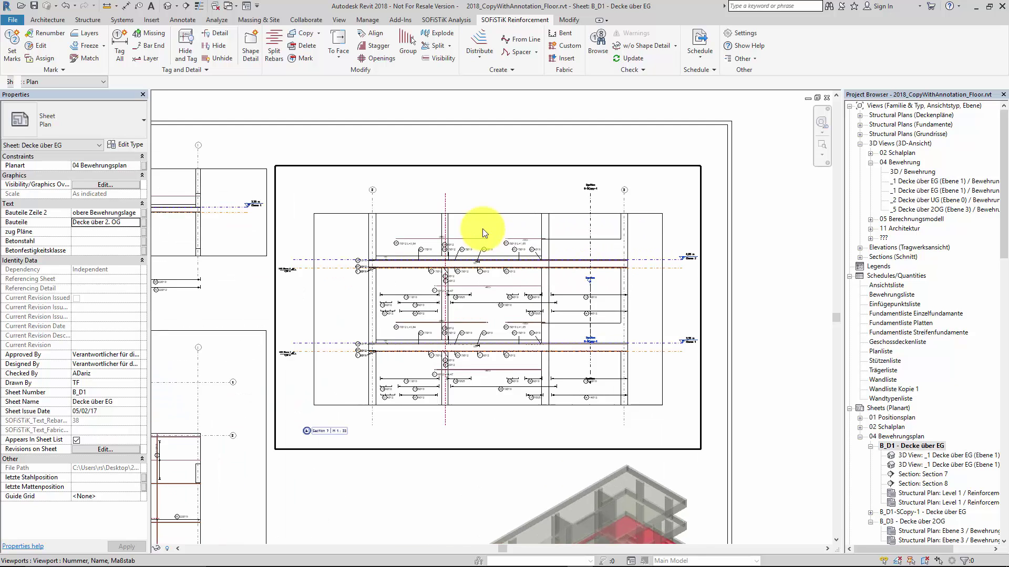
pyautogui.scroll(4, 482, 234)
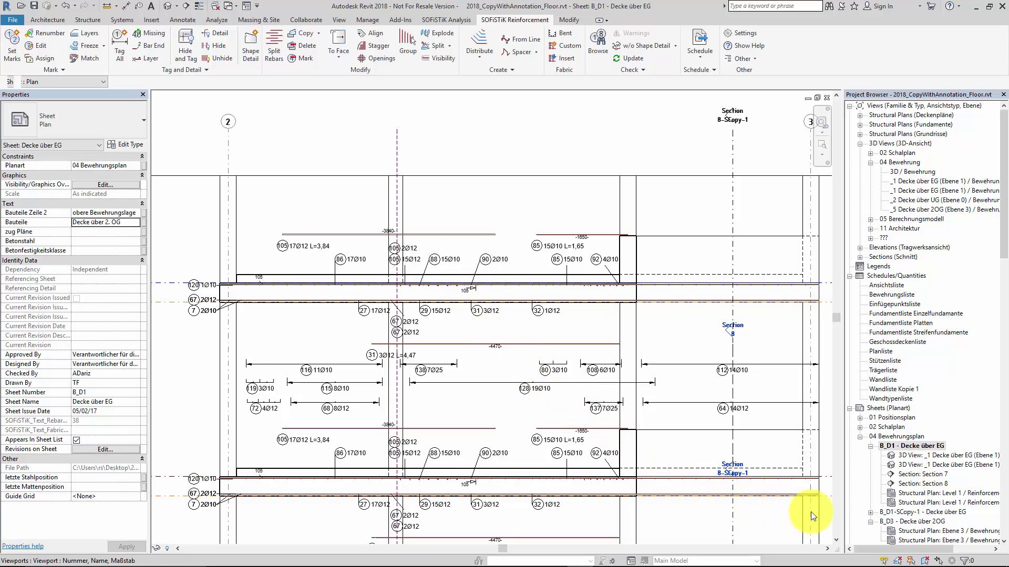
# - Open sheet B_D1-SCopy-1 - Decke über EG and fit the whole sheet in view
pyautogui.doubleClick(910, 513)
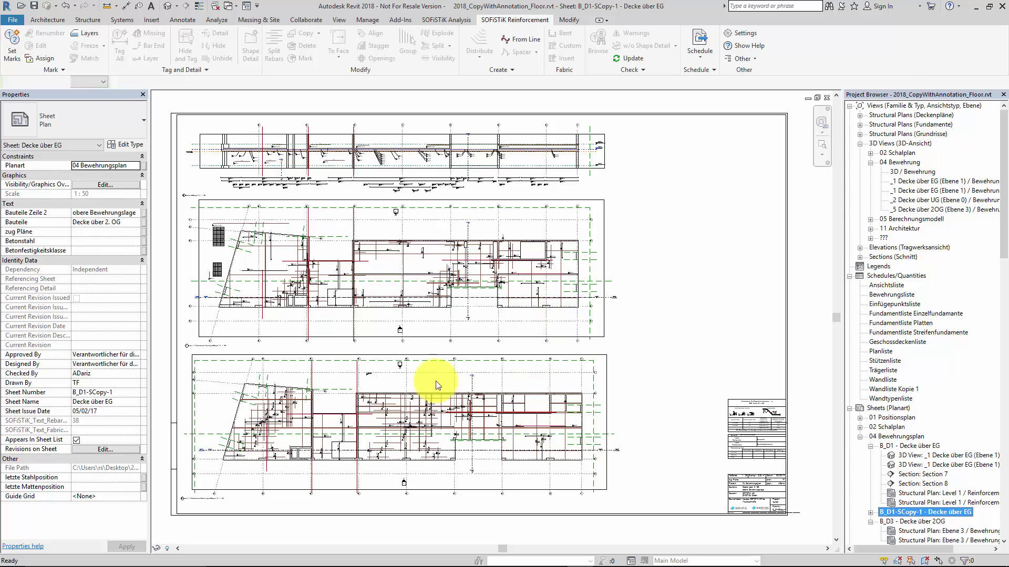
pyautogui.click(208, 220)
pyautogui.scroll(5, 207, 220)
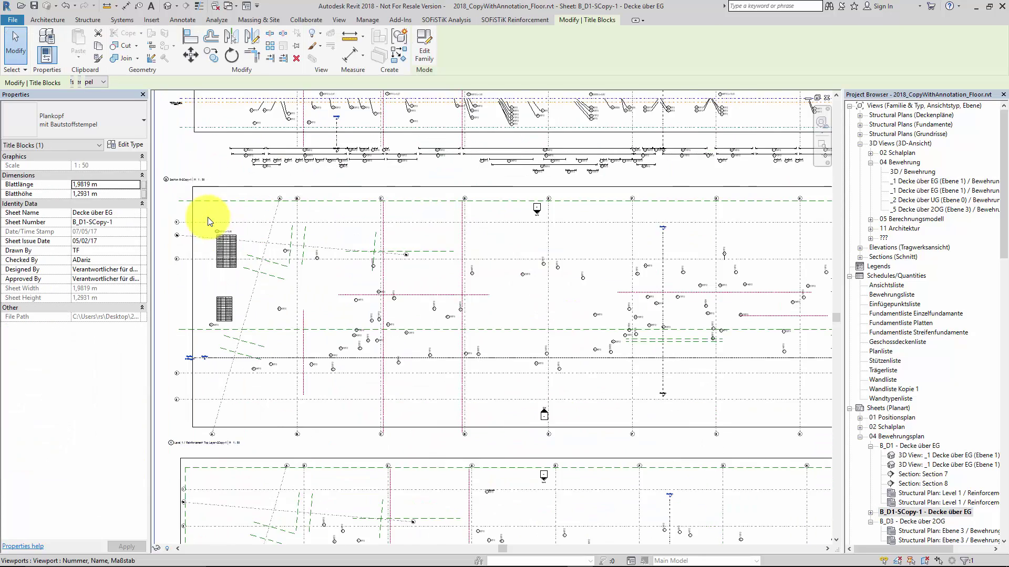
pyautogui.scroll(2, 225, 223)
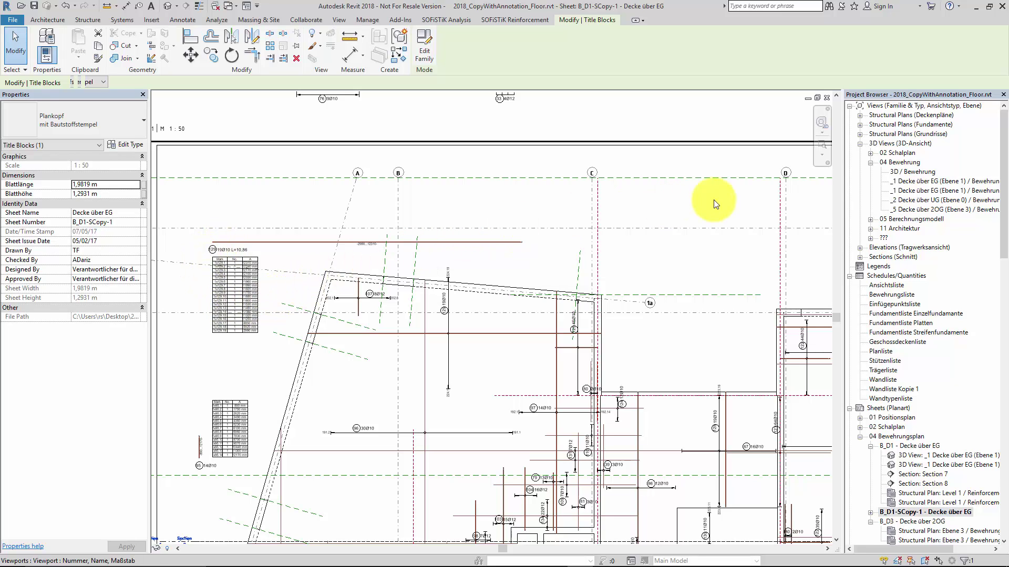
pyautogui.click(824, 146)
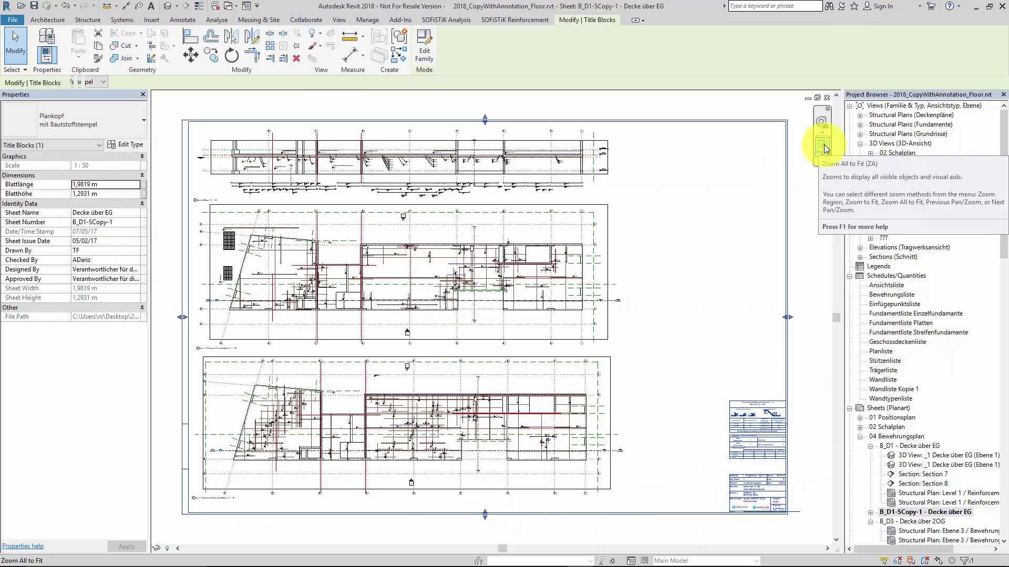